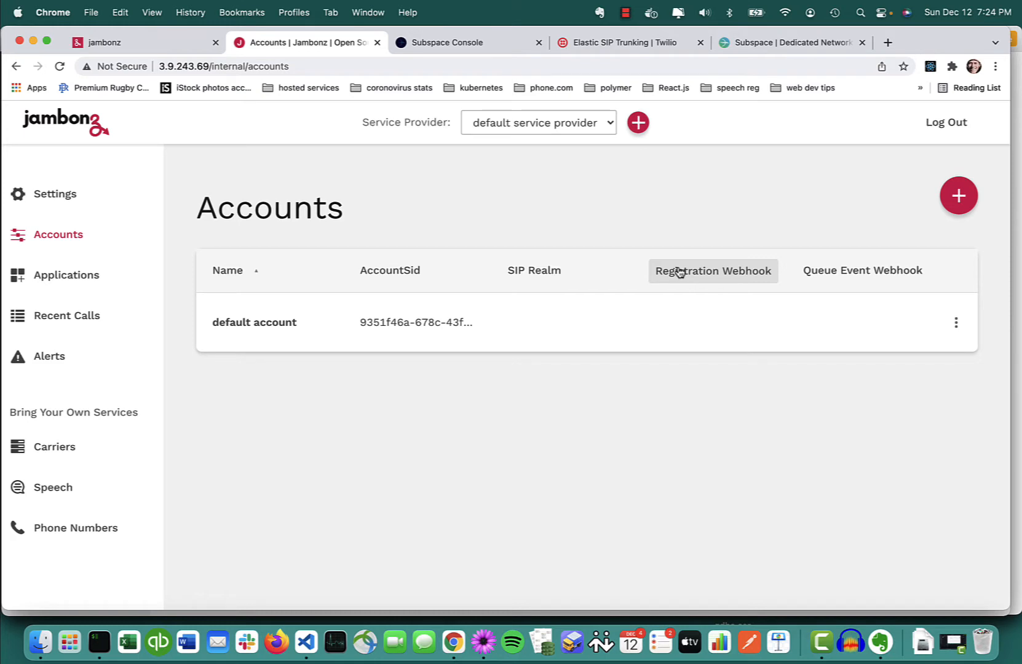
# View the Subspace homepage and return to the jambonz accounts list.
pyautogui.click(791, 44)
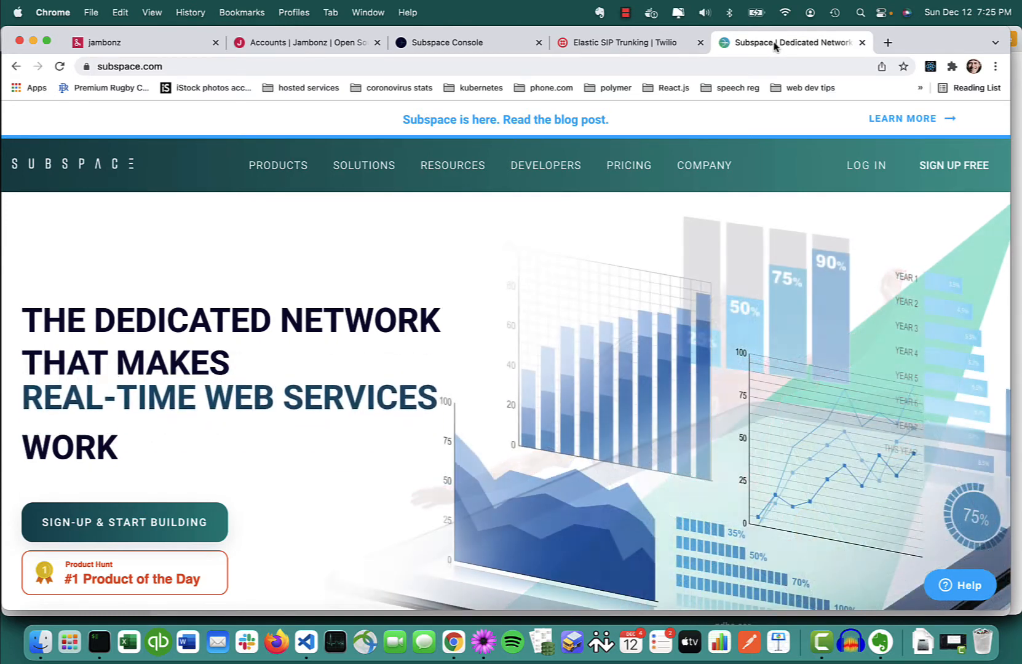
pyautogui.click(286, 48)
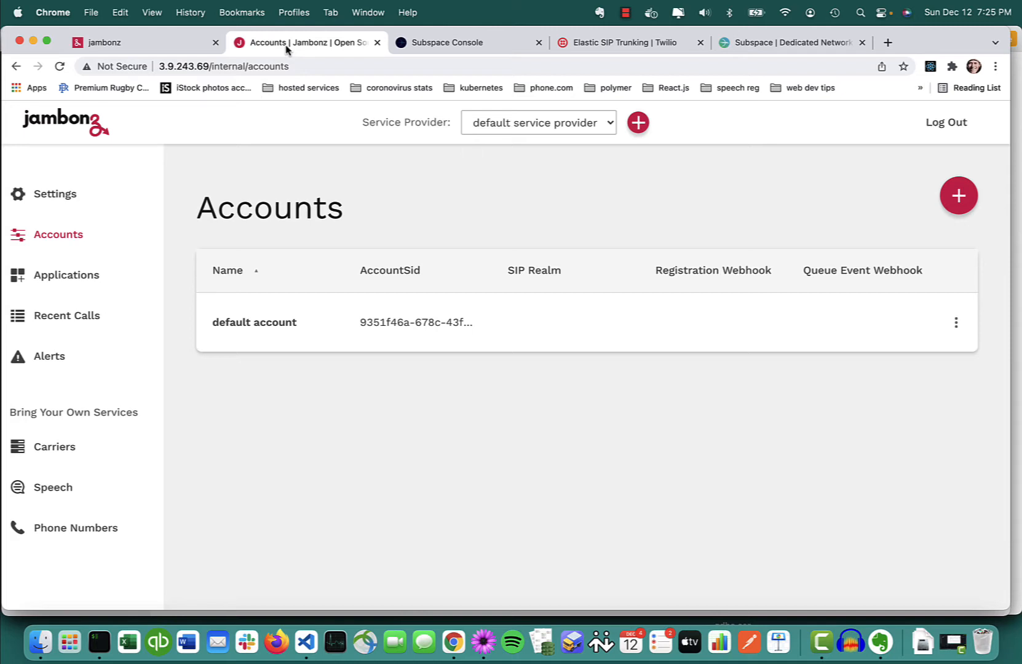
# Enter the Subspace client ID and client secret for the default account and save the account.
pyautogui.click(253, 322)
pyautogui.scroll(-8, 477, 255)
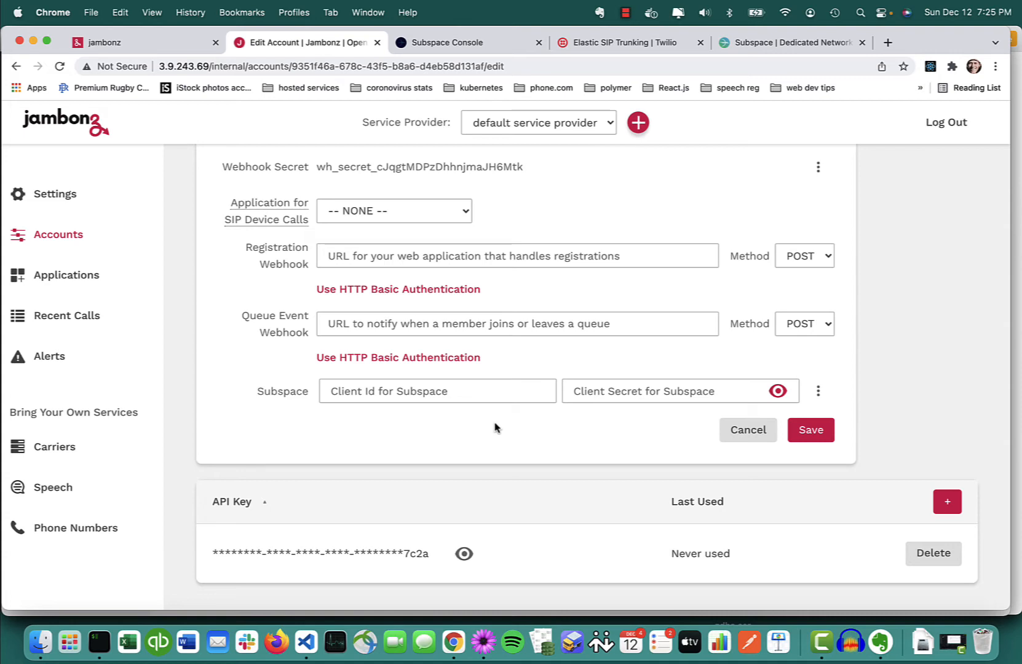
pyautogui.click(432, 397)
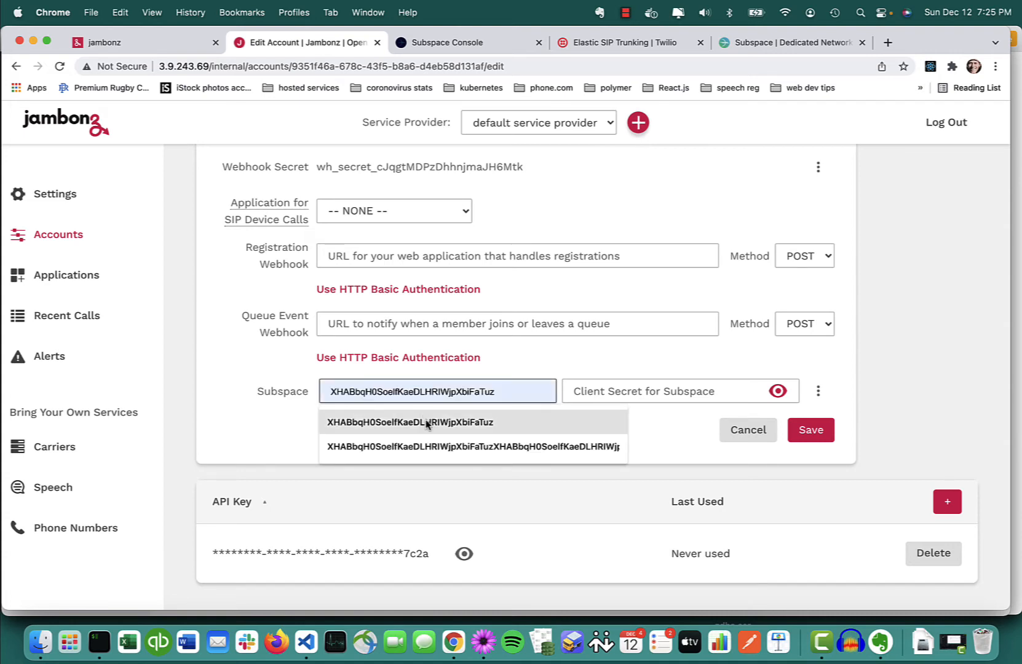
pyautogui.click(428, 423)
pyautogui.click(583, 391)
pyautogui.press('super+v')
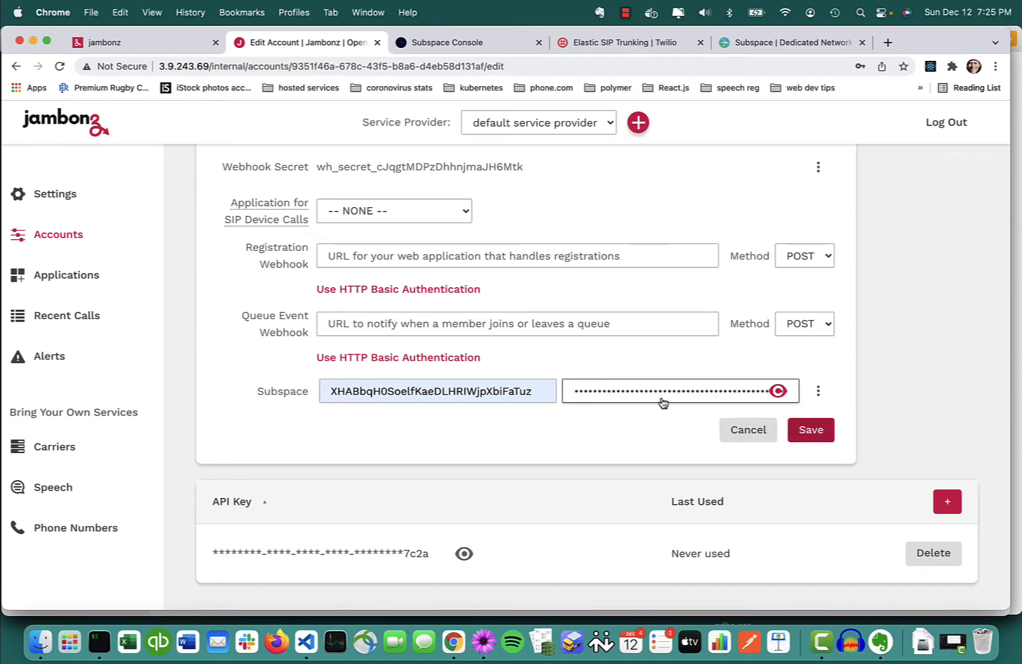
pyautogui.click(821, 431)
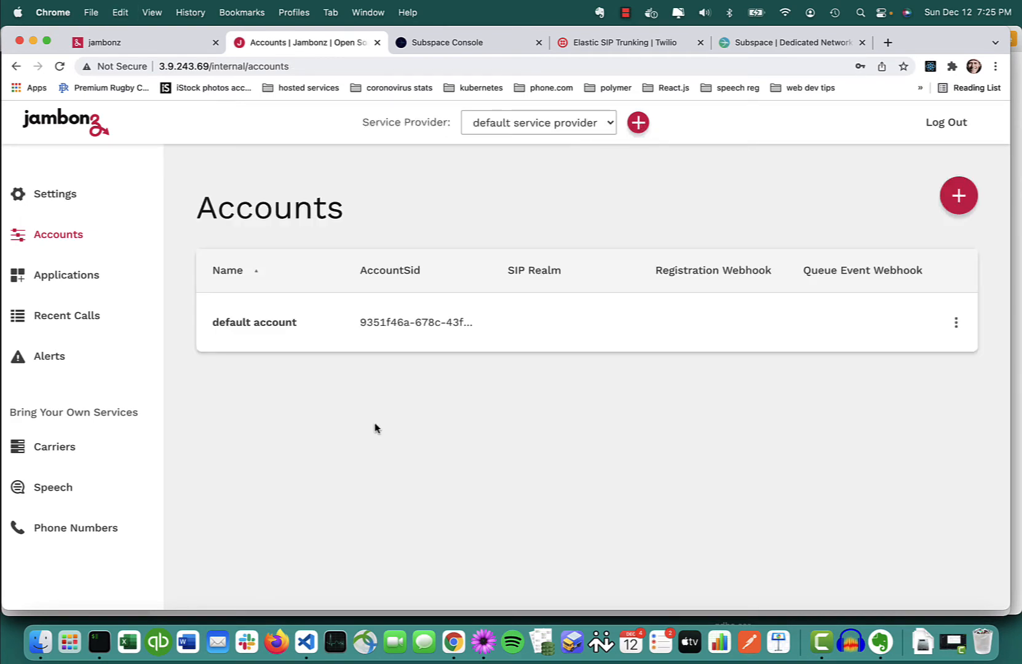
# Enable Subspace for the default account, having it send SIP to 3.9.243.69:5060.
pyautogui.click(252, 324)
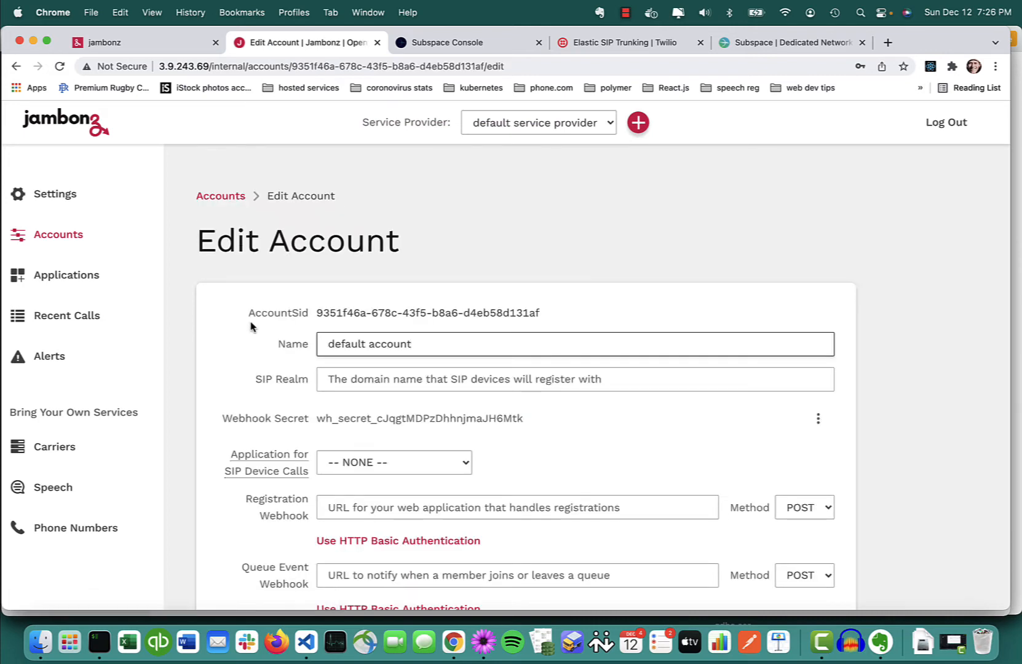
pyautogui.scroll(-4, 250, 326)
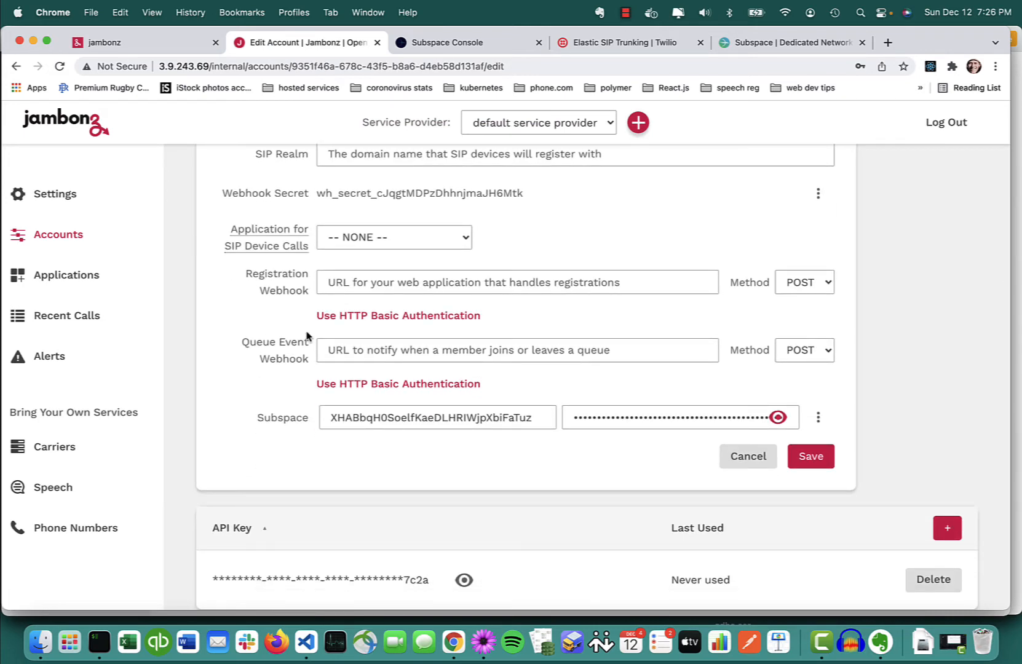
pyautogui.click(818, 418)
pyautogui.click(786, 439)
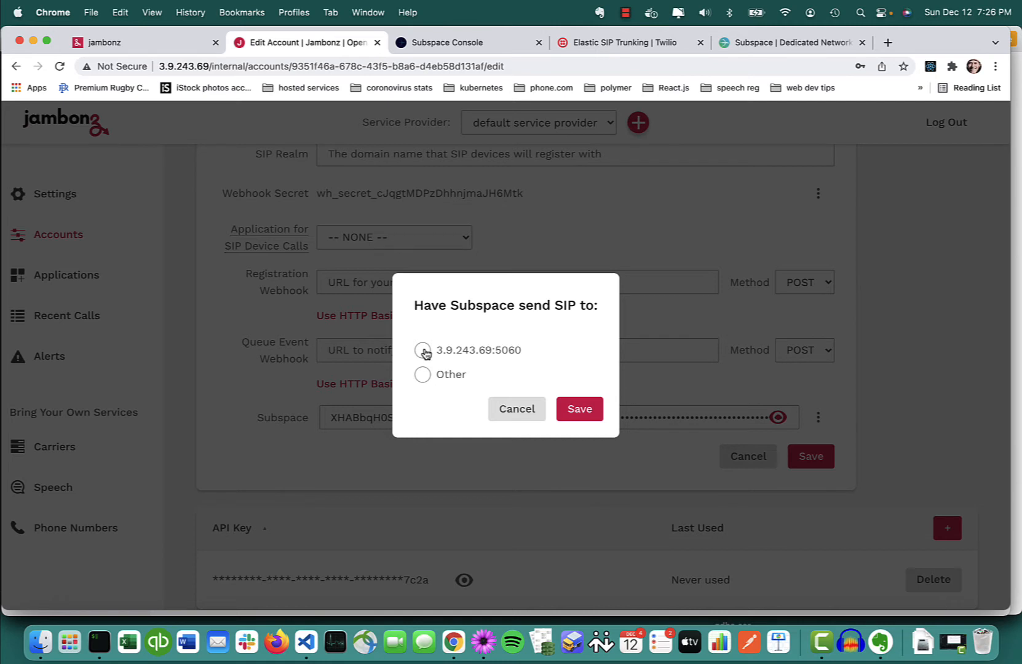
pyautogui.click(423, 351)
pyautogui.click(430, 375)
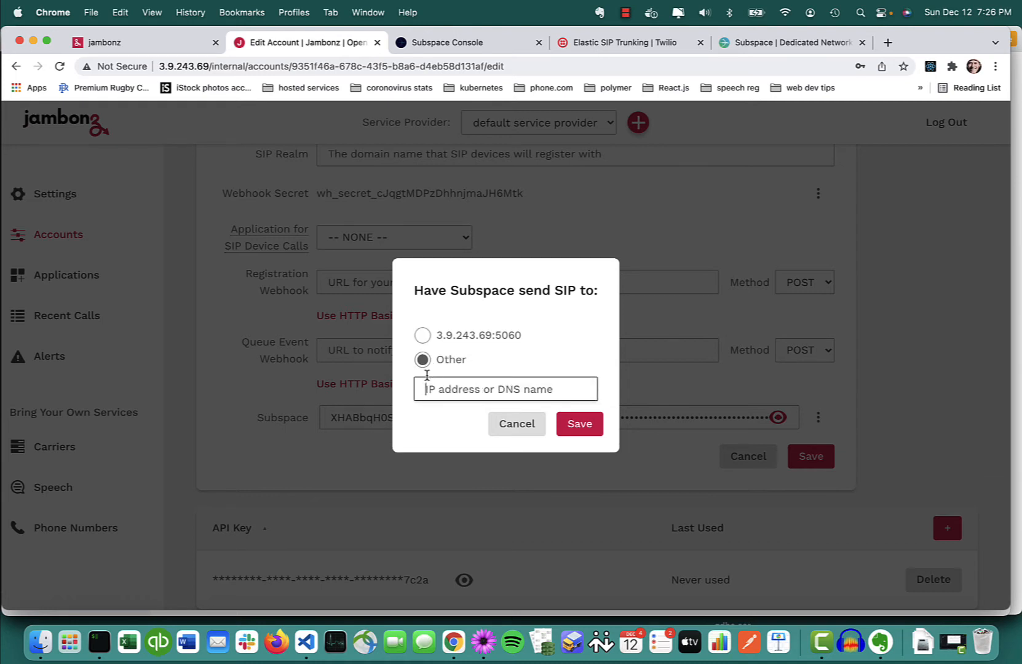
pyautogui.click(422, 336)
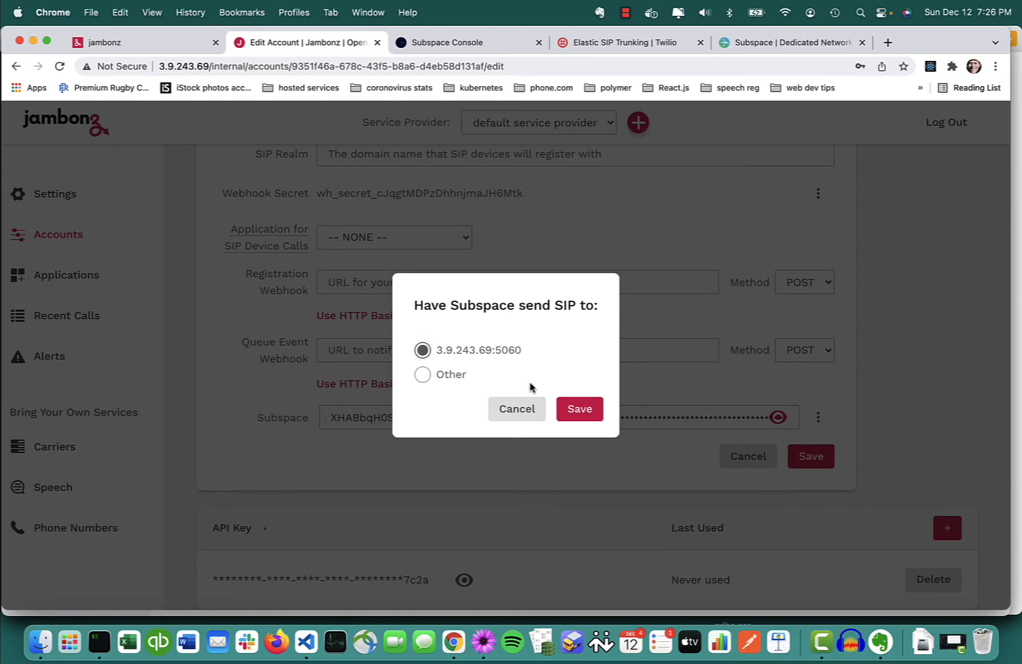
pyautogui.click(579, 409)
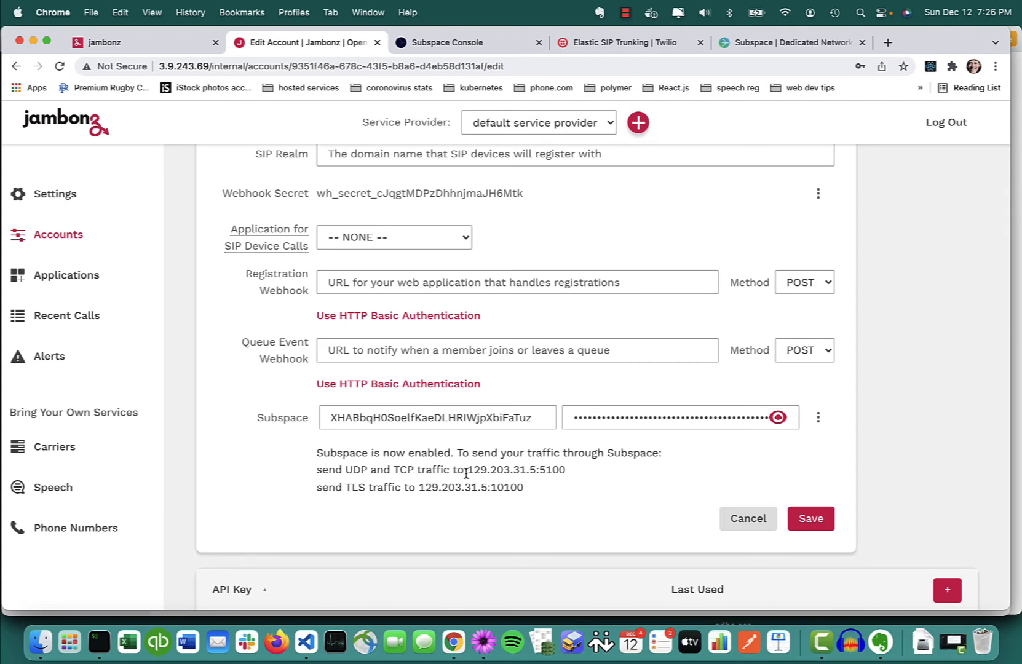
# Copy the Subspace address for UDP and TCP traffic, and delete the existing origination URI of the jambonz-xyz trunk in the Twilio console.
pyautogui.moveTo(466, 473); pyautogui.dragTo(573, 479)
pyautogui.press('super+c')
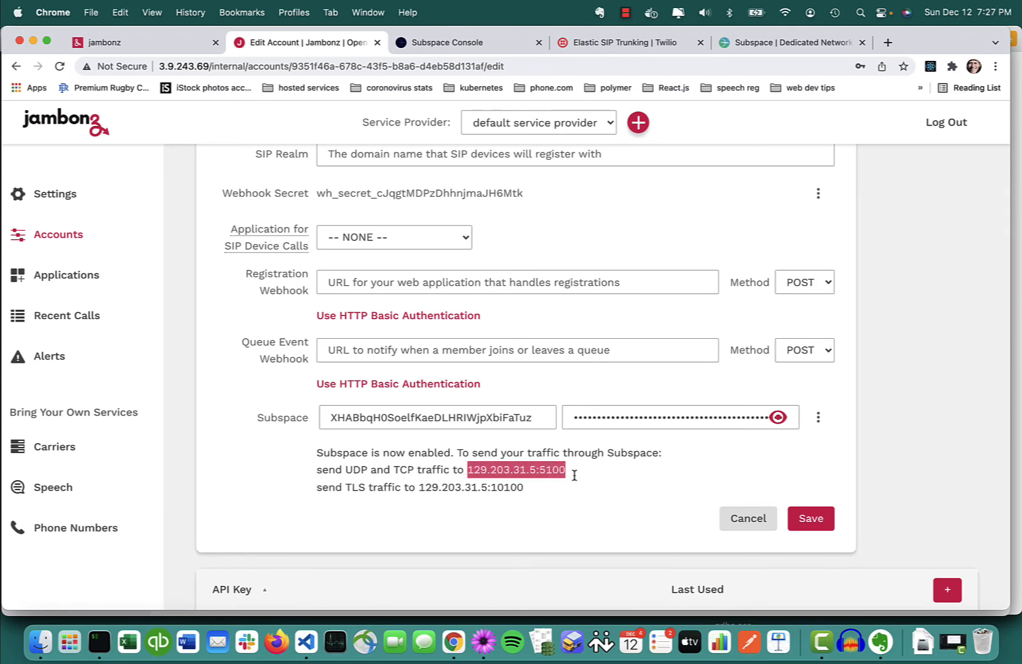
pyautogui.click(649, 52)
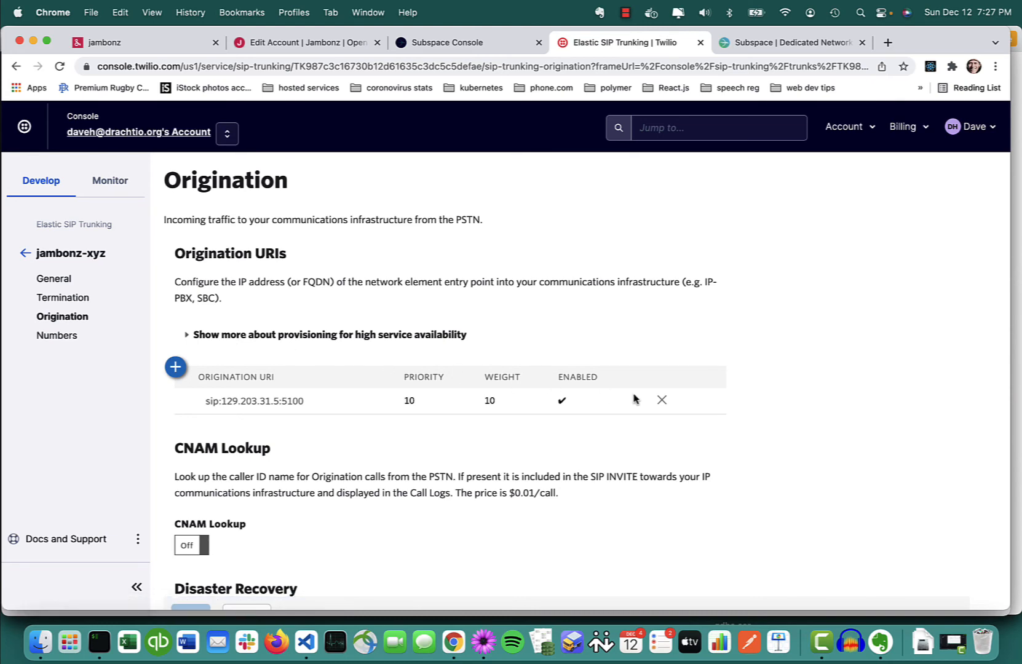
pyautogui.click(661, 399)
pyautogui.click(735, 297)
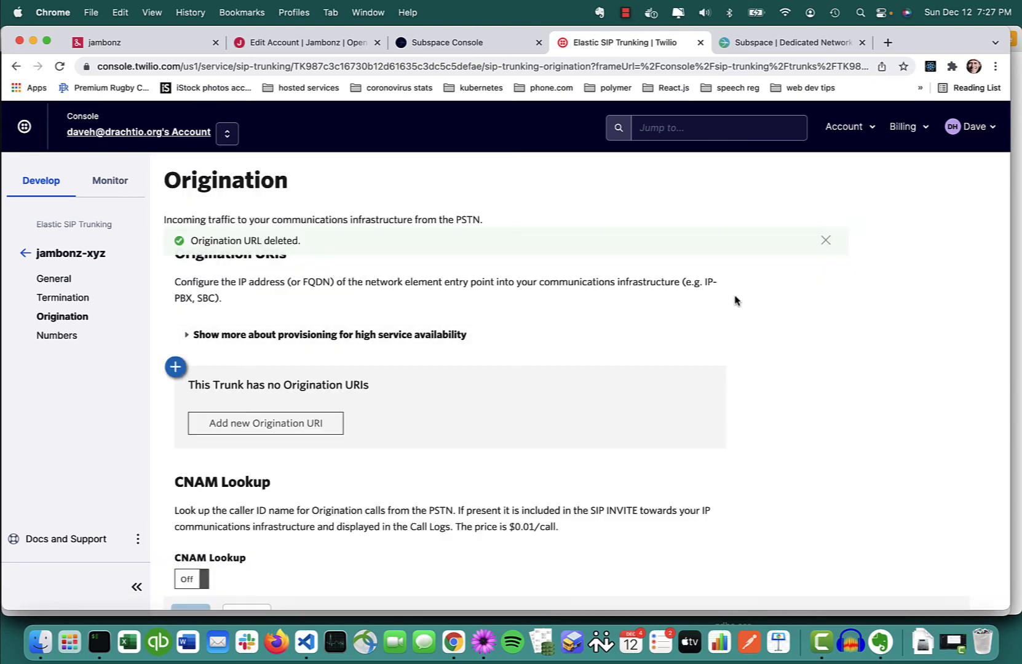
# Add sip:129.203.31.5:5100 as a new origination URI on the trunk, with the default priority and weight.
pyautogui.click(267, 426)
pyautogui.click(424, 325)
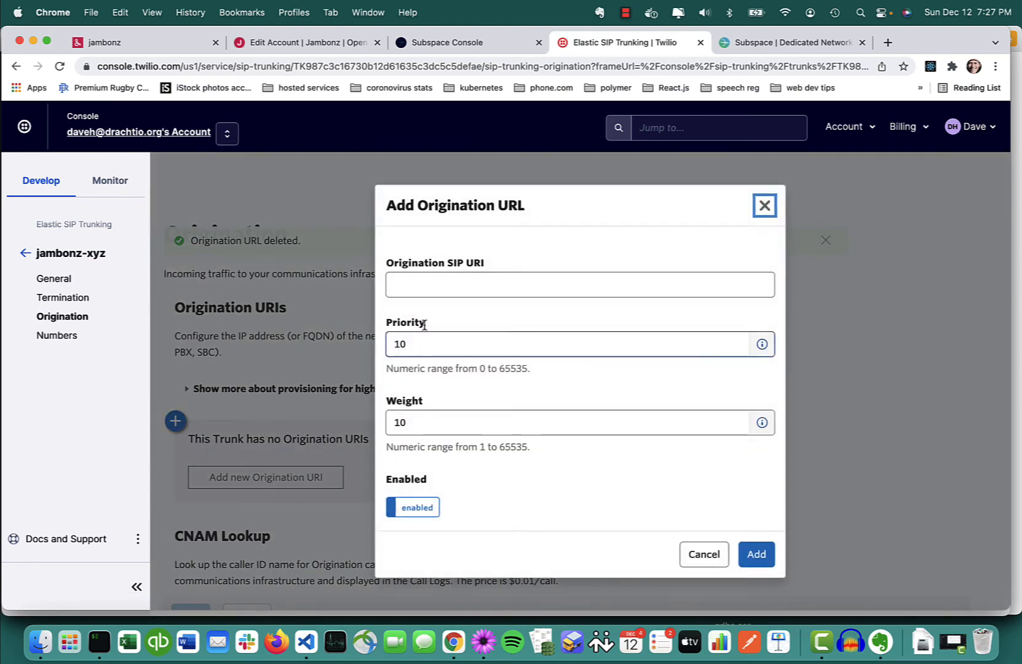
pyautogui.click(481, 287)
pyautogui.write('sip')
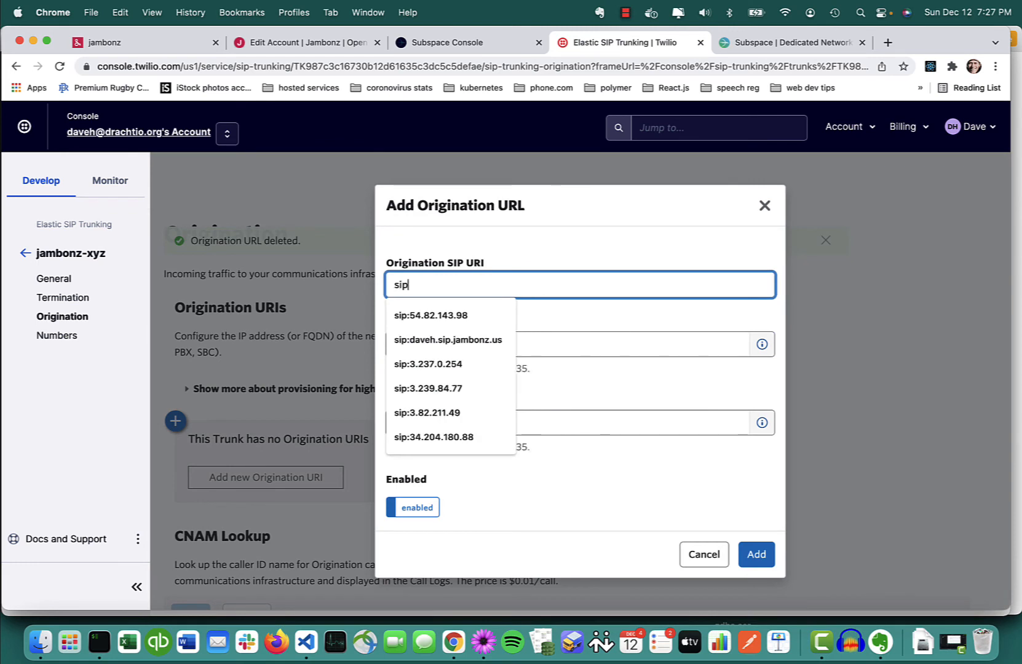
pyautogui.write(':')
pyautogui.press('super+v')
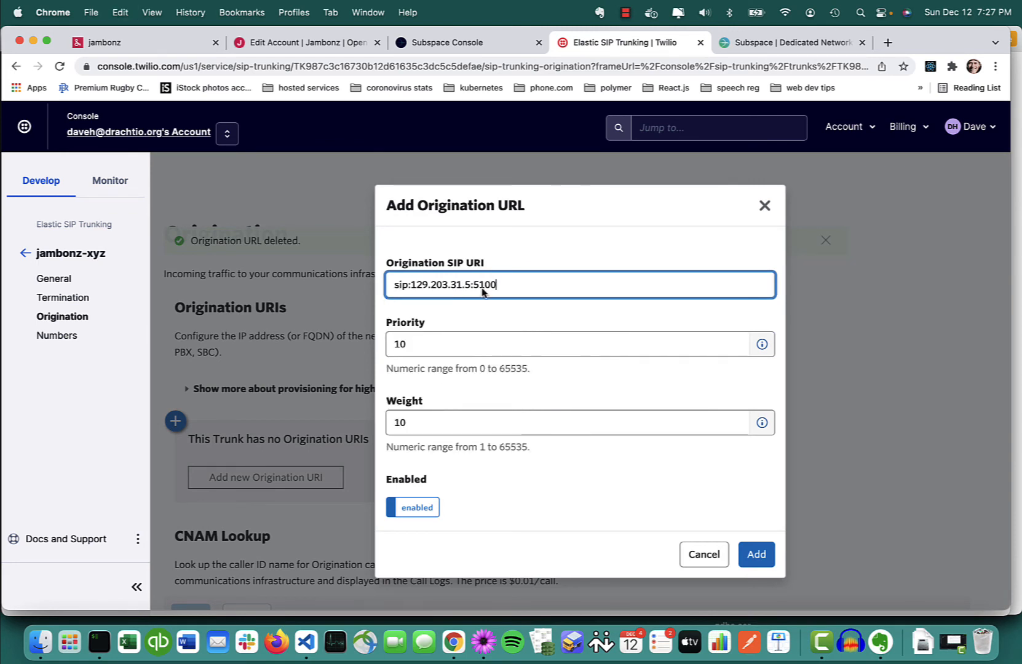
pyautogui.click(757, 556)
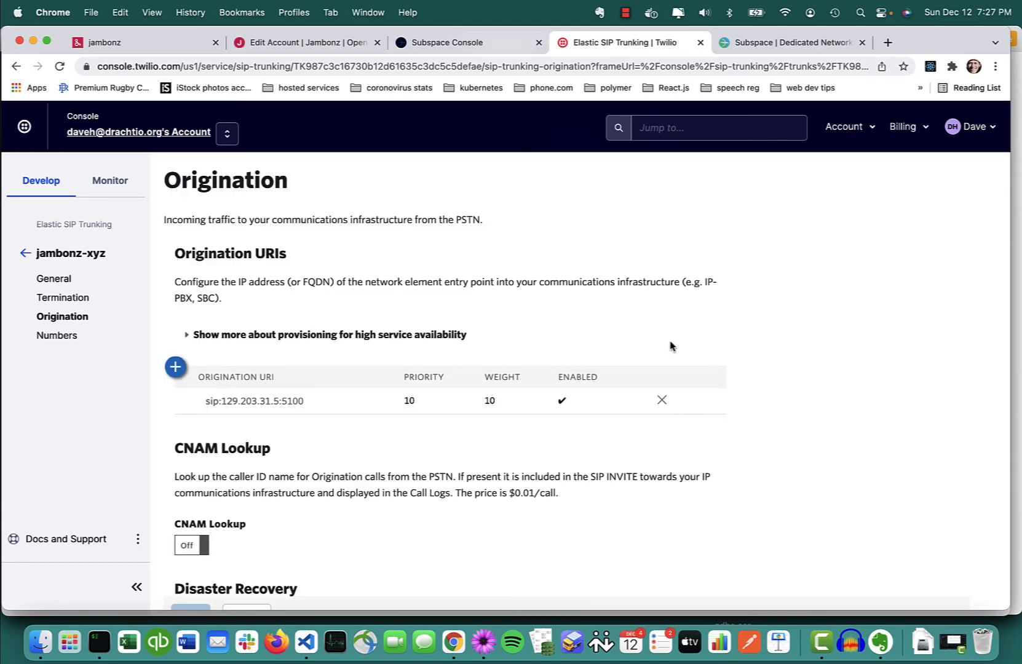
# Switch back to jambonz and review the webhooks and speech settings of the hello world application.
pyautogui.click(324, 48)
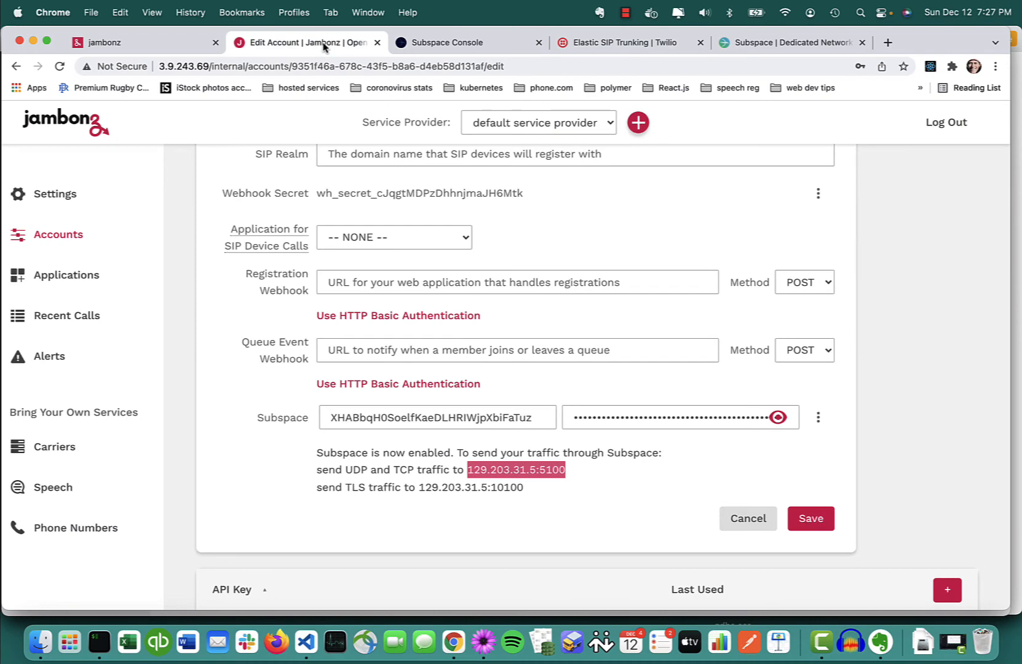
pyautogui.click(76, 273)
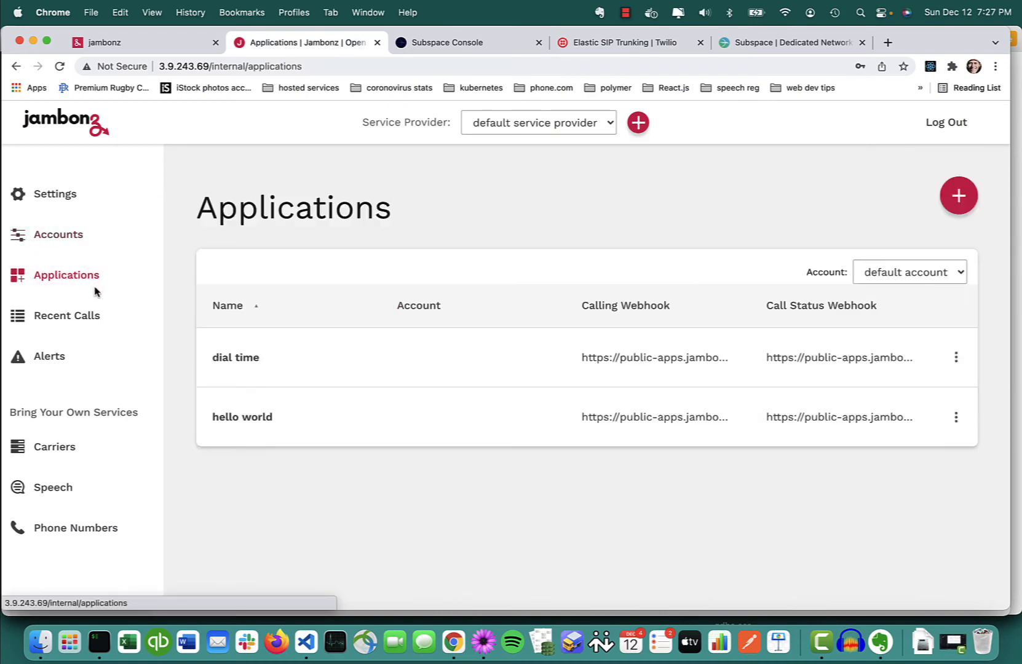
pyautogui.click(241, 416)
pyautogui.scroll(-3, 588, 399)
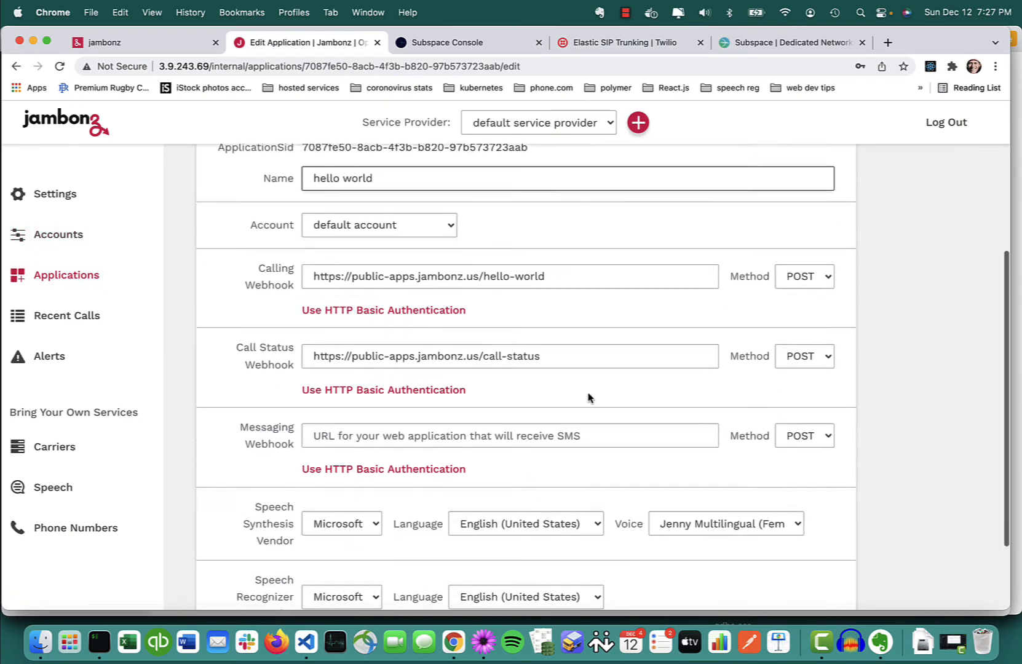
pyautogui.scroll(-2, 588, 398)
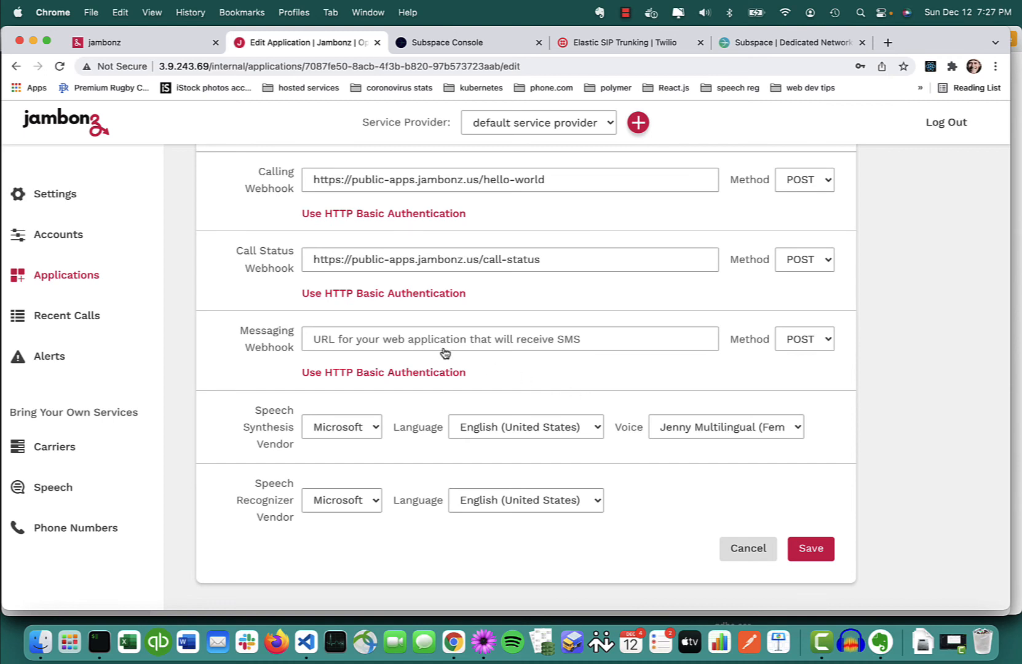
# Reopen the default account and highlight the Subspace address for UDP and TCP traffic.
pyautogui.click(78, 236)
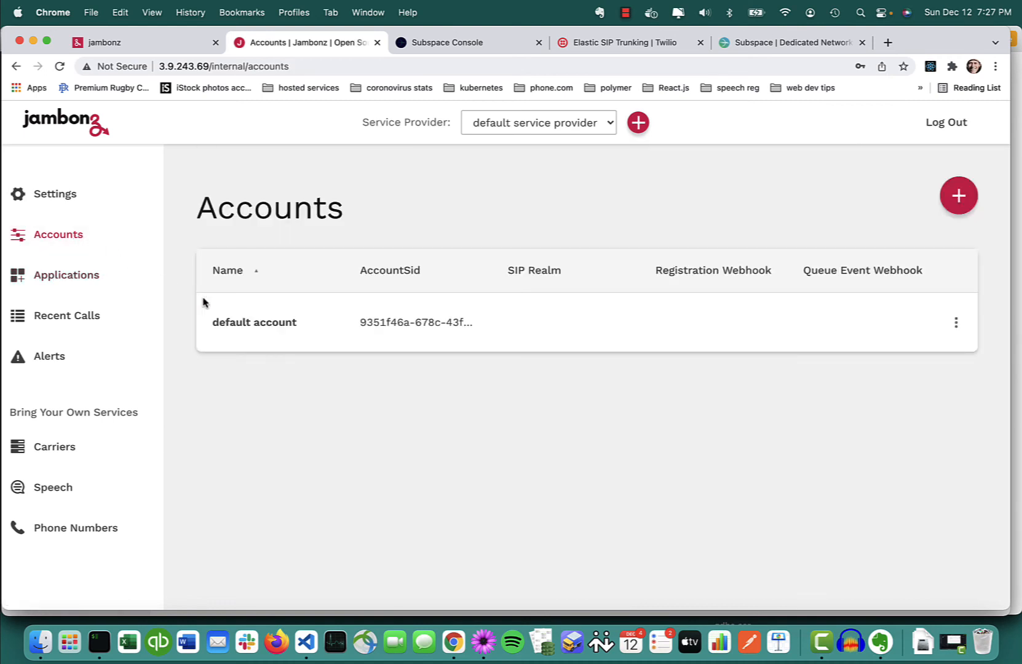
pyautogui.click(249, 324)
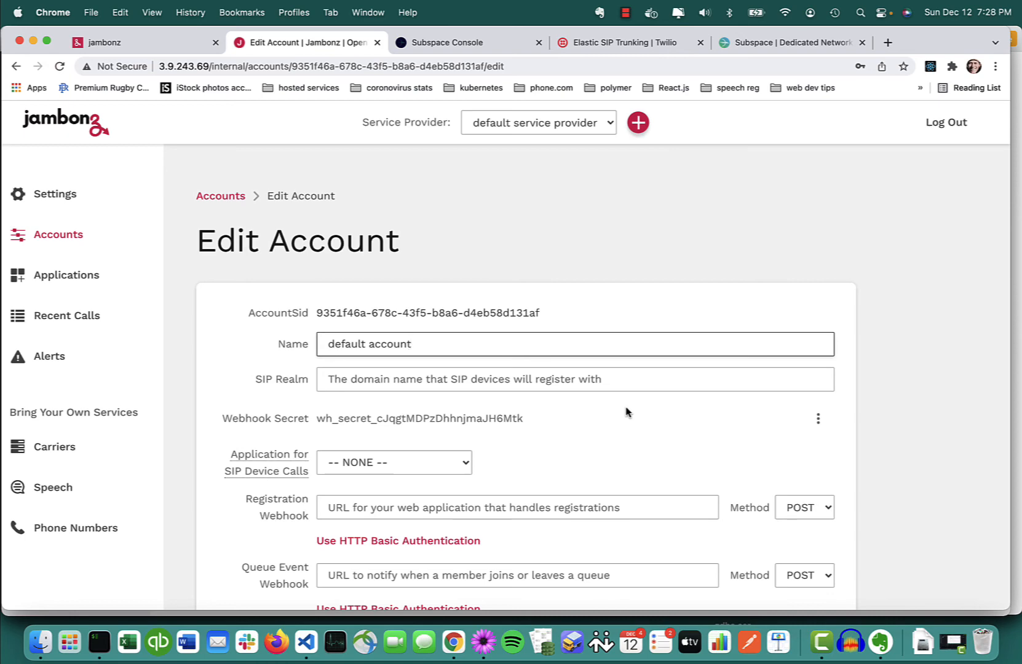
pyautogui.scroll(-2, 626, 411)
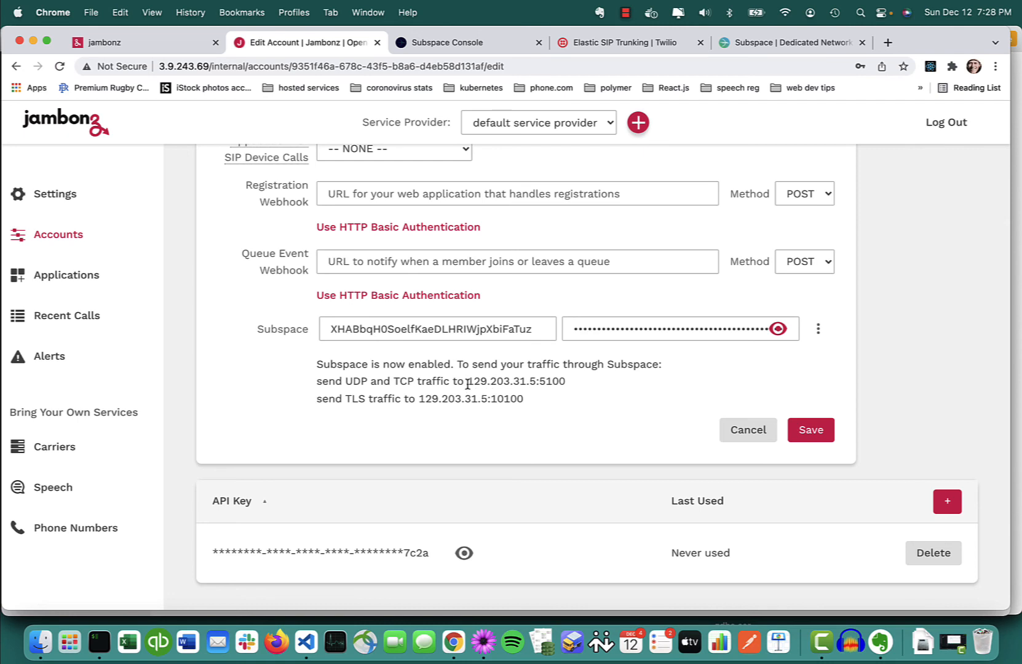
pyautogui.moveTo(468, 384); pyautogui.dragTo(572, 386)
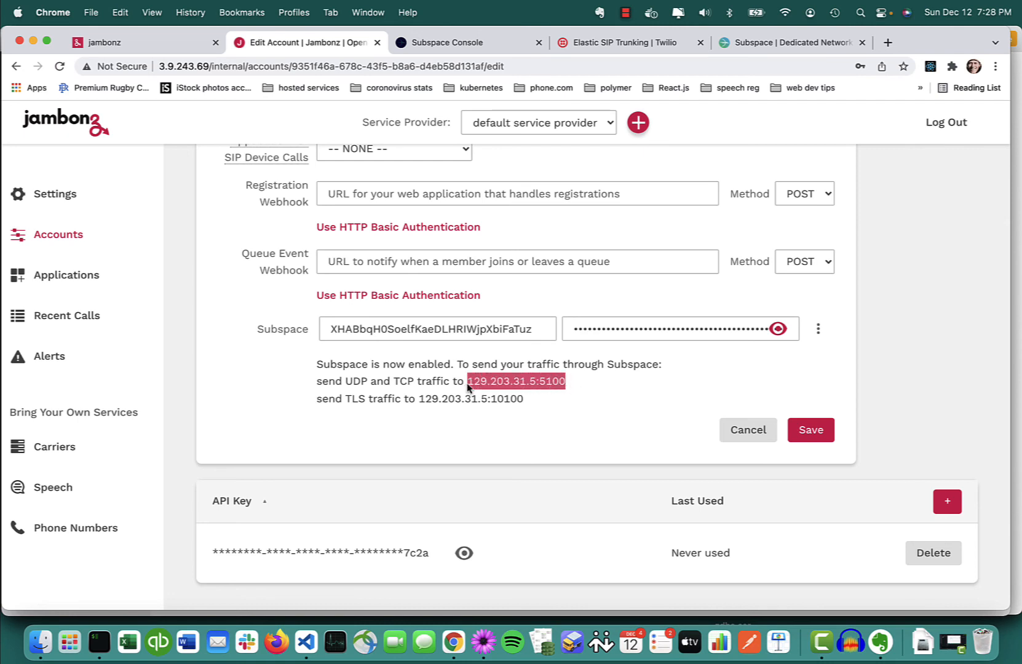